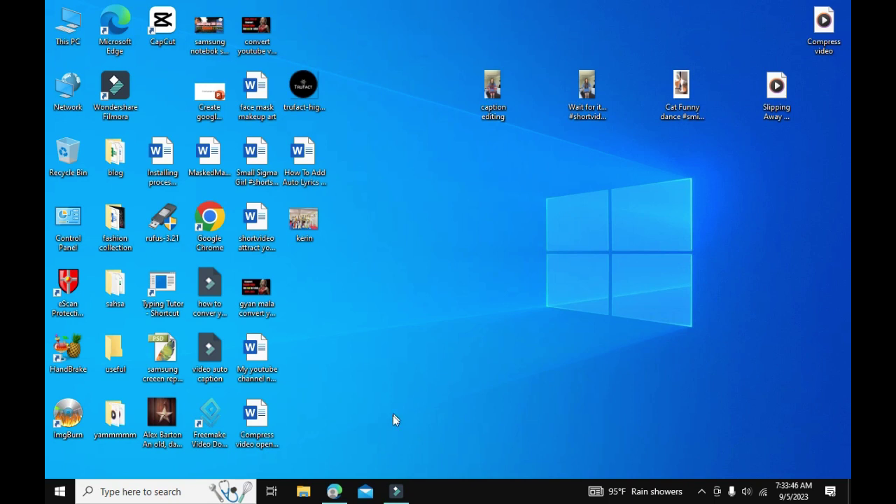
- Switch to Microsoft Edge and load the Google homepage
click(333, 492)
text(go)
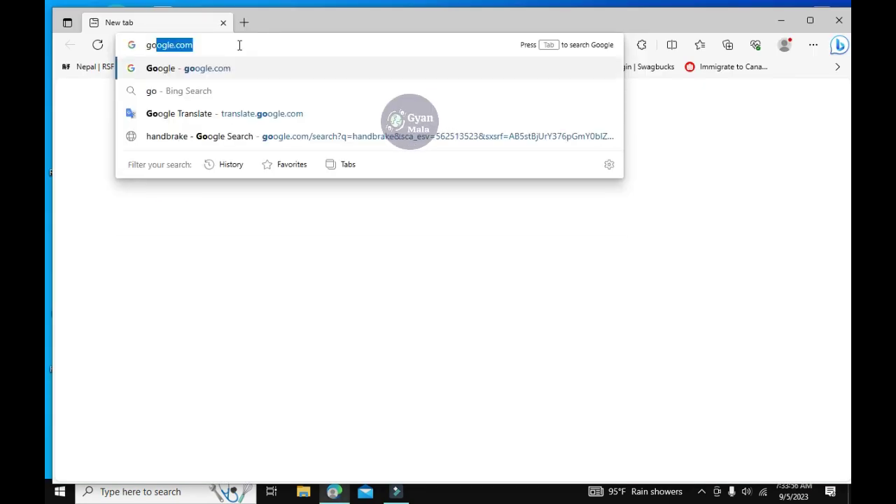
text(ogle)
key(Return)
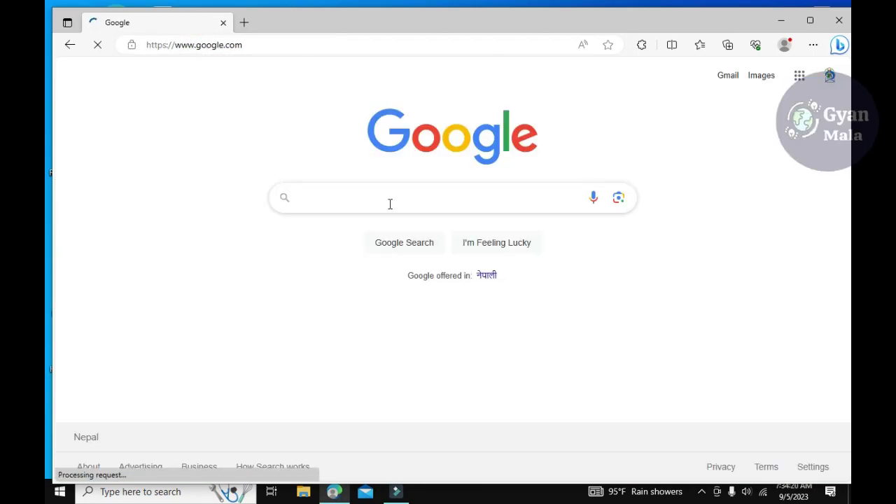
- Search Google for "handbrake" and open the official HandBrake website from the results
click(470, 194)
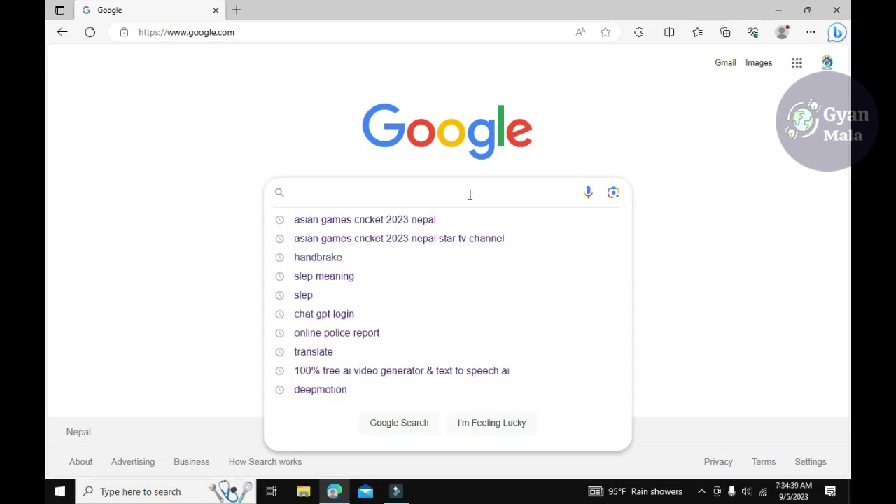
text(hand)
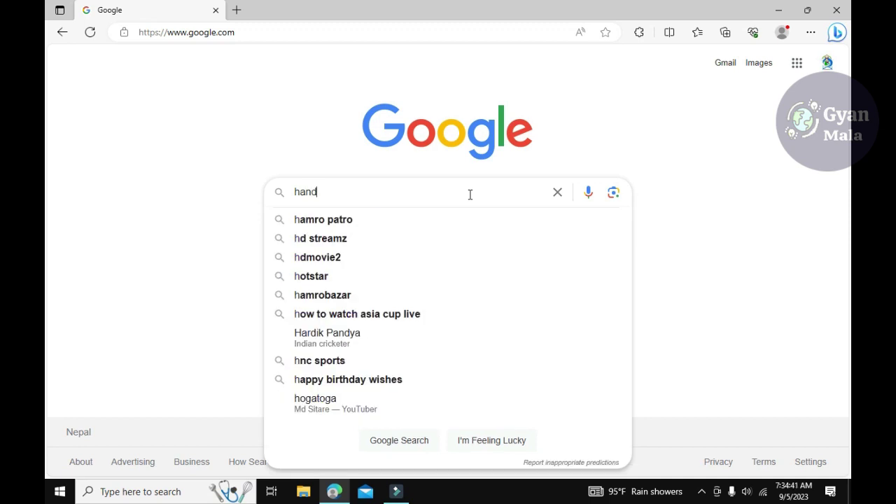
text(brake)
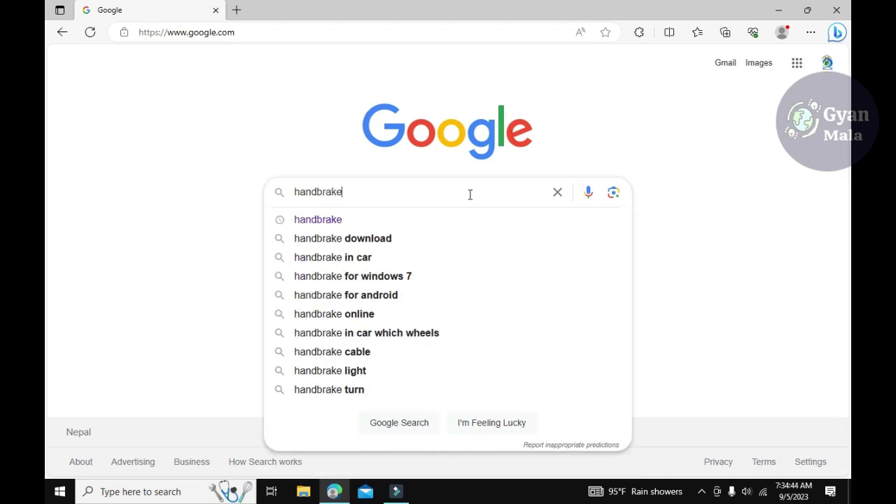
key(Return)
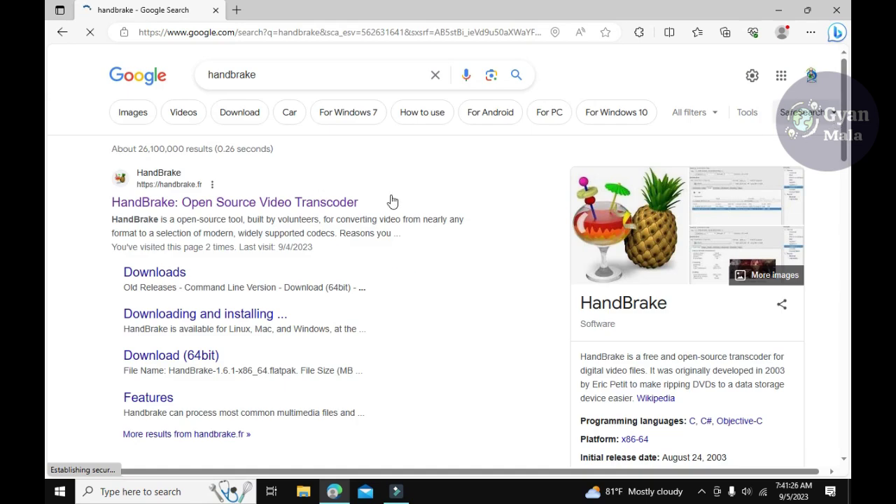
click(205, 198)
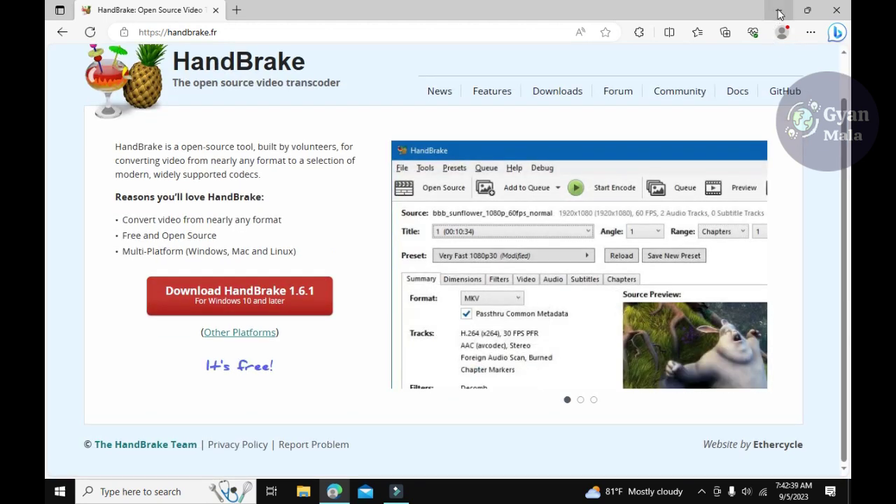
- Minimize the browser, look for the HandBrake 1.6.1 installer in the Downloads folder, and minimize File Explorer
click(779, 14)
scroll(316, 113, up, 2)
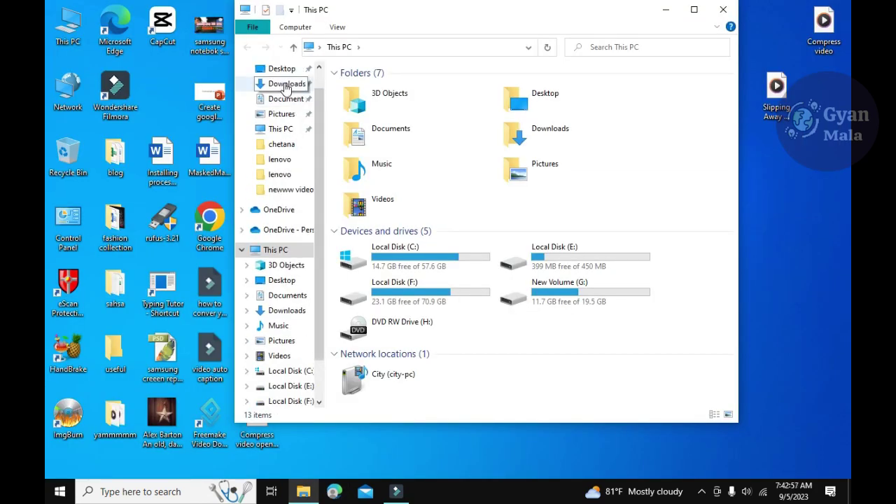
click(285, 85)
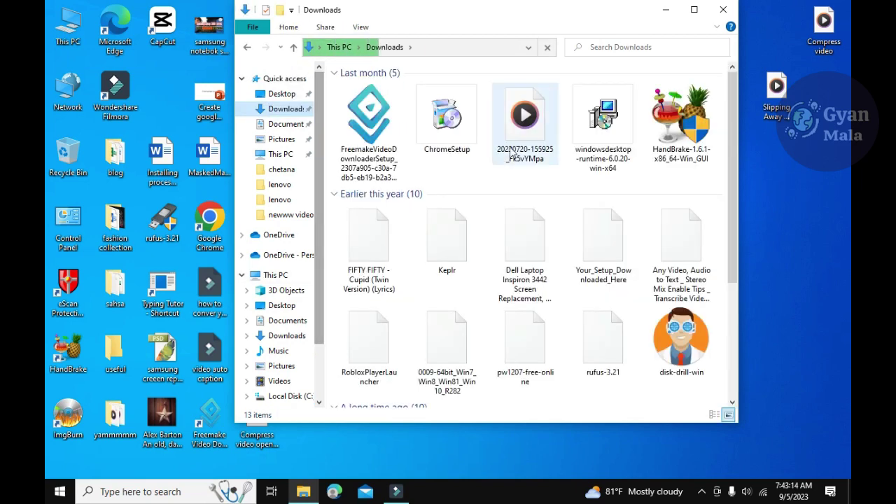
click(694, 168)
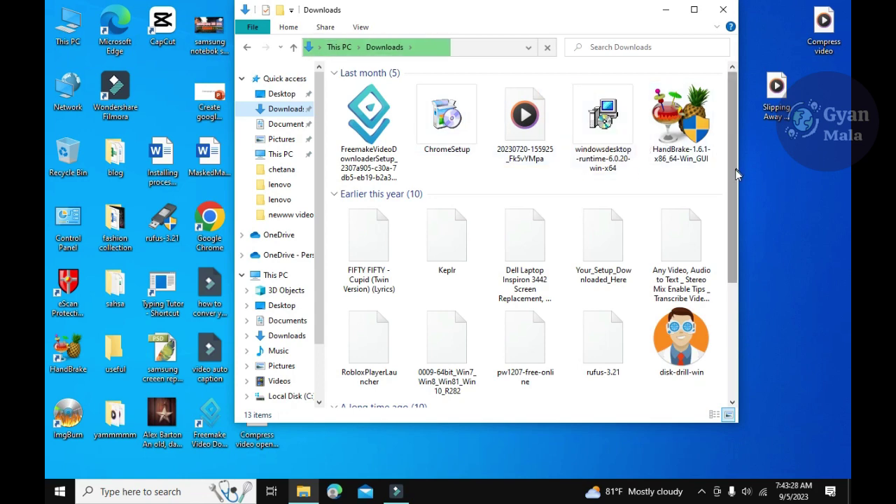
drag(735, 170, 742, 98)
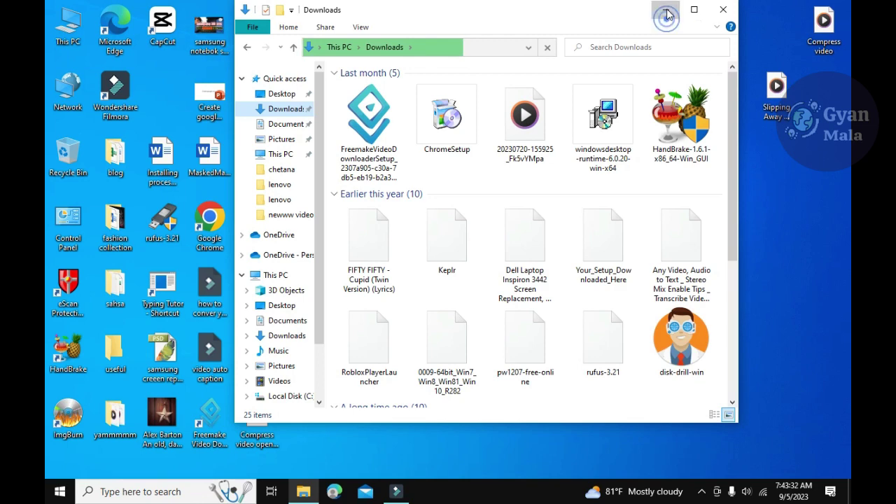
click(667, 11)
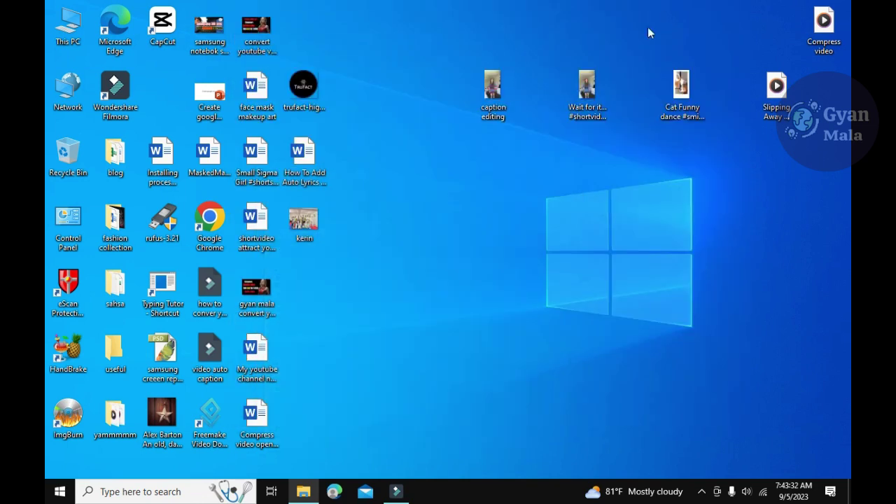
- Launch HandBrake from the desktop and select the "lenovo screen replacement" video as the single-file source
double_click(80, 344)
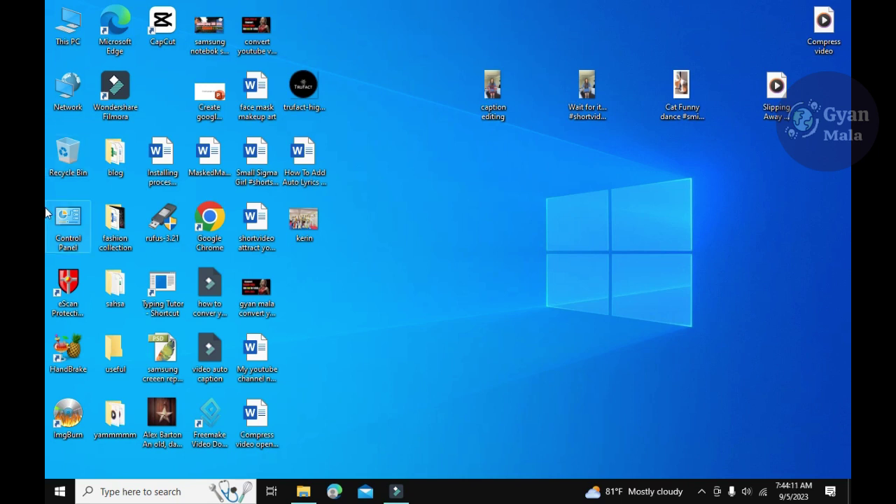
double_click(77, 354)
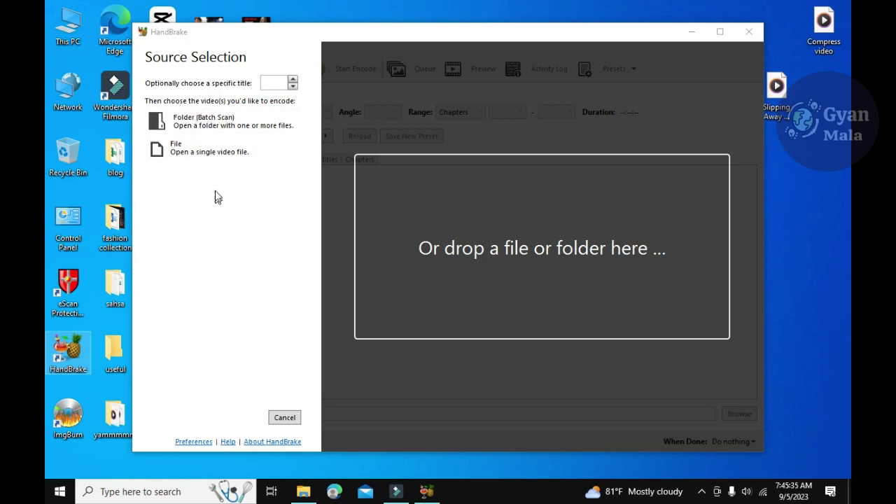
click(180, 150)
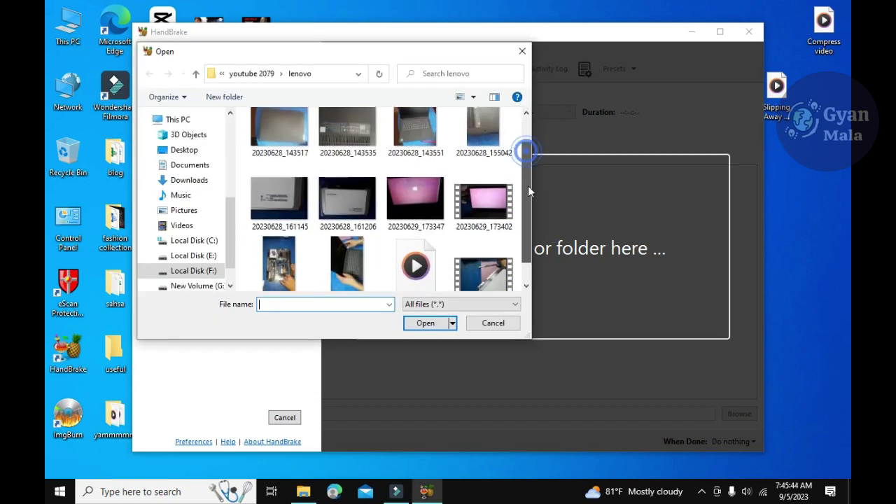
drag(527, 185, 525, 238)
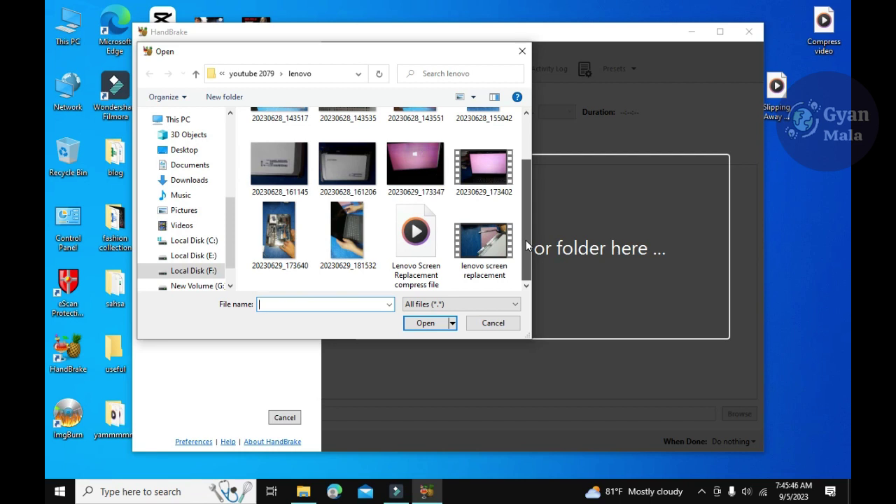
click(480, 237)
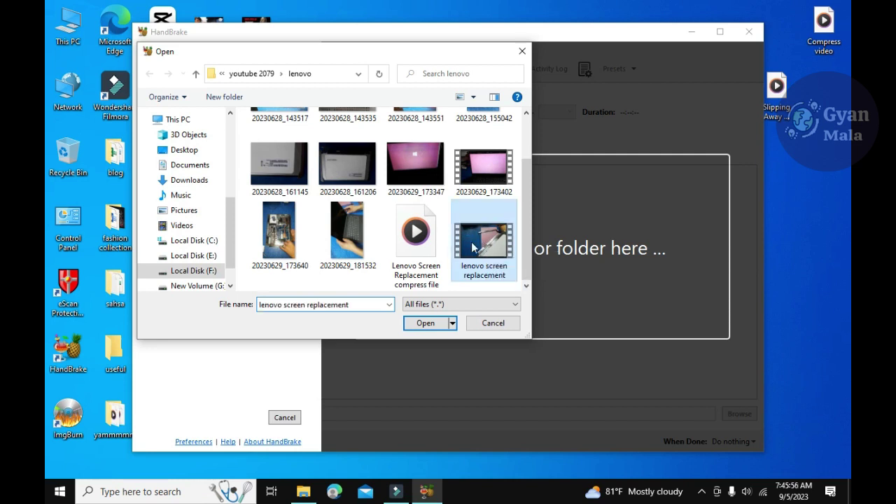
- Check the file size of the "lenovo screen replacement" video in its properties, then close them
right_click(471, 246)
click(521, 470)
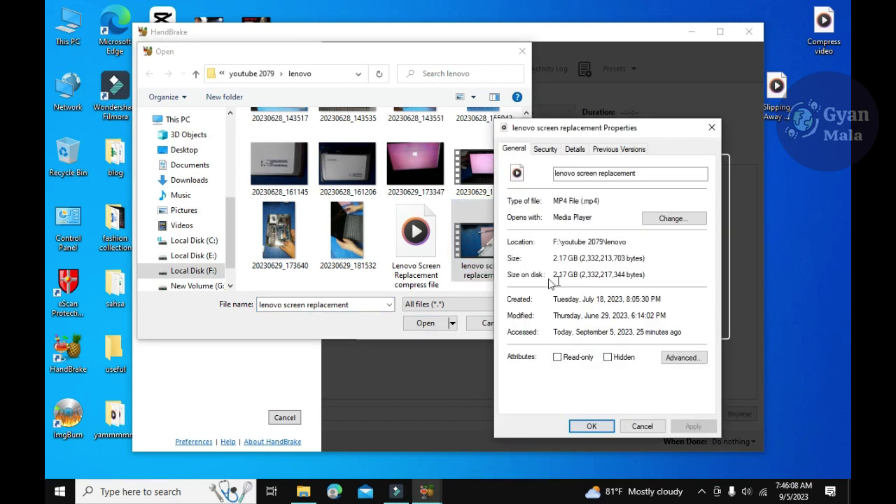
drag(563, 132, 592, 116)
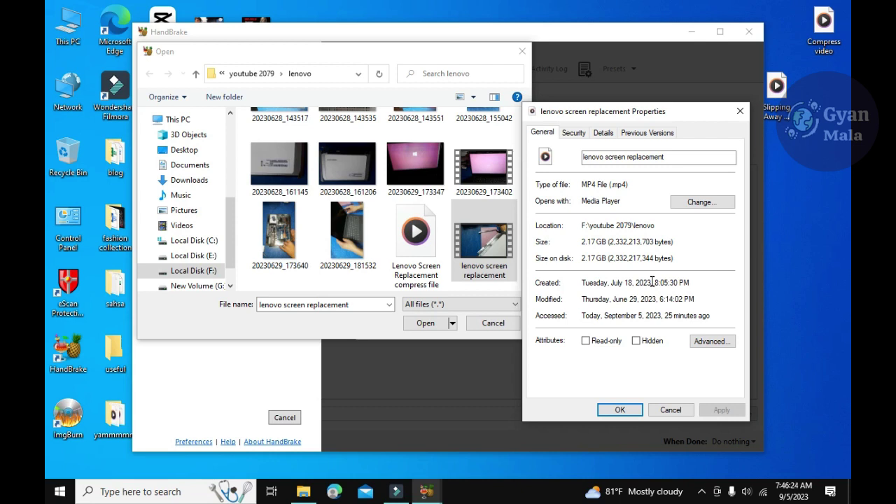
click(756, 89)
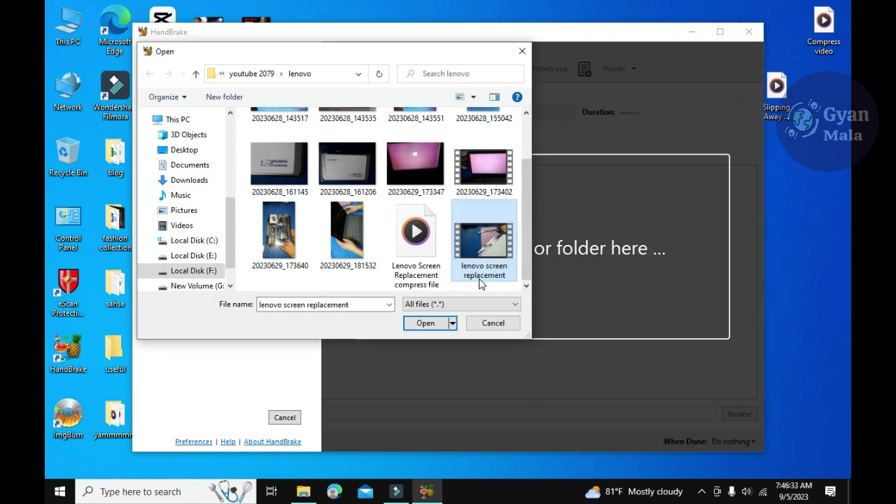
- Load the selected video into HandBrake and enable Web Optimized for the MP4 output
click(427, 326)
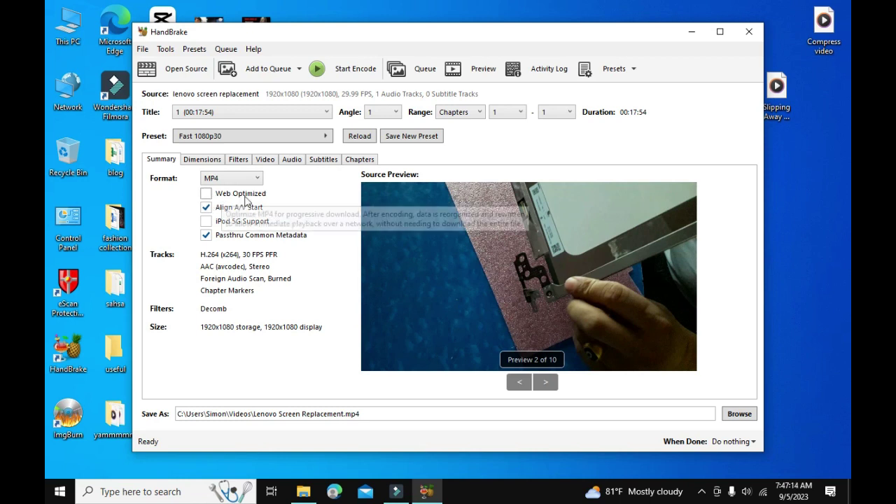
click(207, 196)
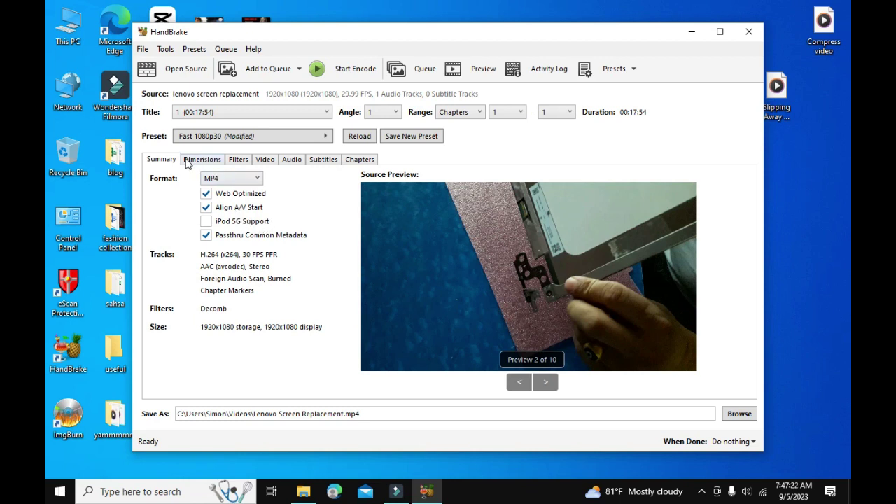
- Set the output video's framerate to 25 FPS in the video settings
click(264, 160)
click(280, 217)
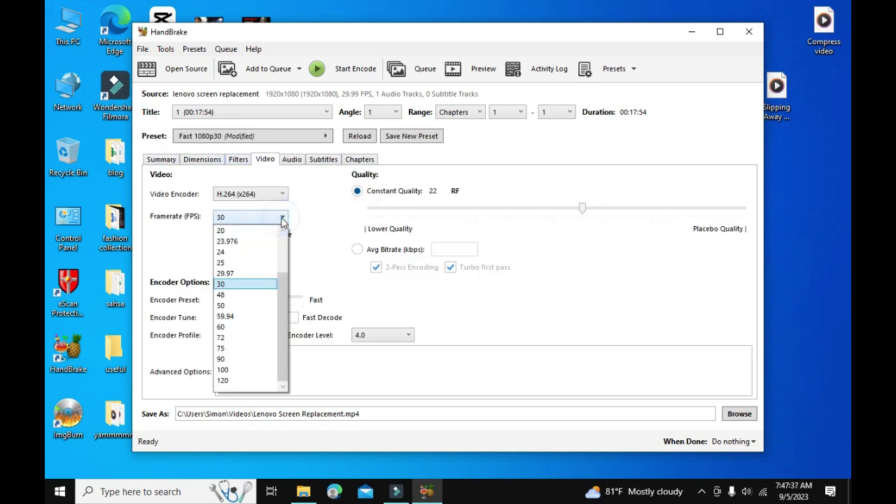
click(228, 263)
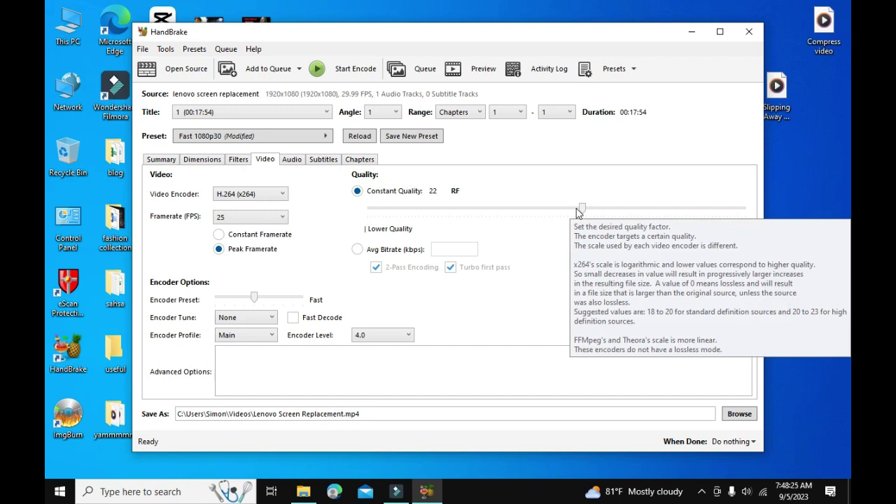
- Set the video's Constant Quality to RF 20
click(580, 209)
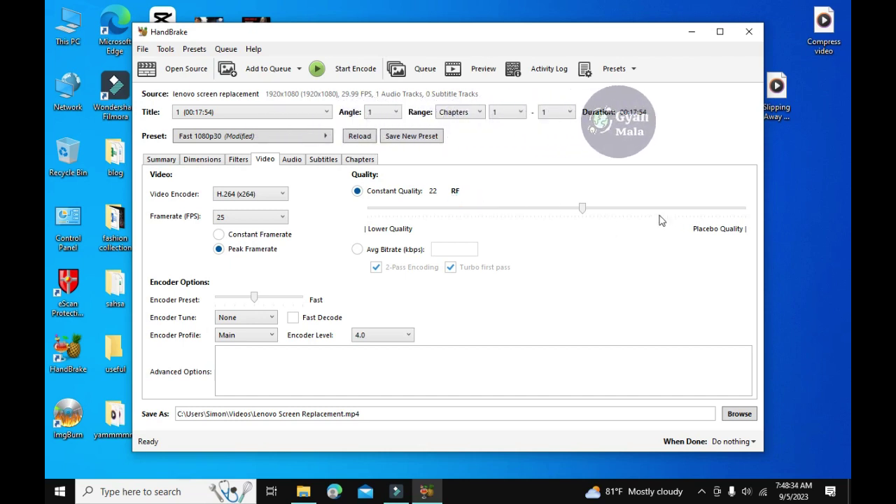
mouse_move(605, 213)
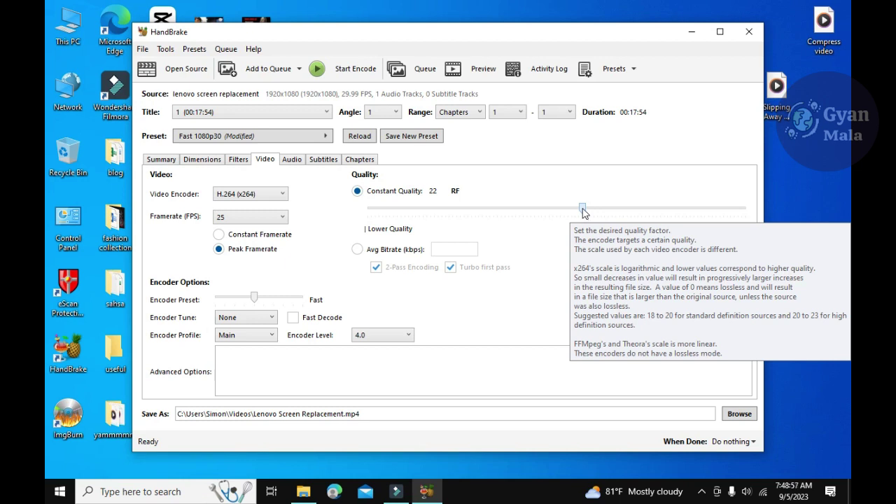
drag(583, 212, 598, 213)
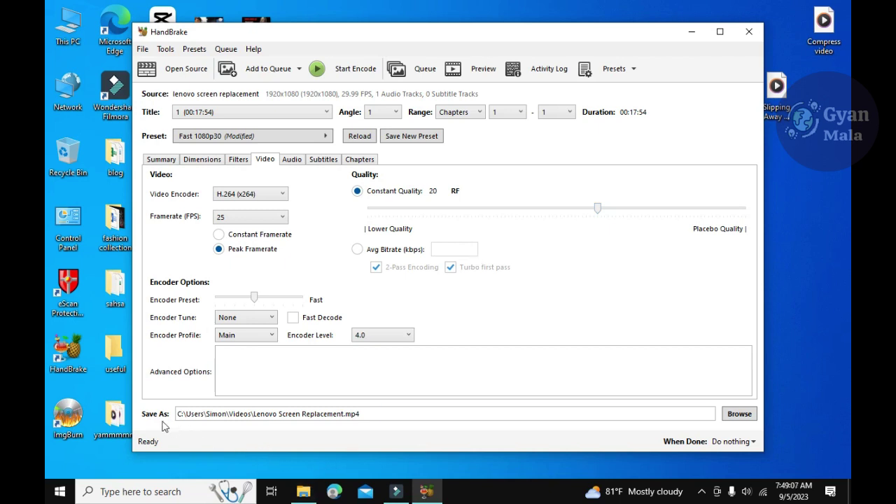
- Set the output destination to the Desktop with the file name "Lenovo Screen Replacement compress video" in mp4 format
click(739, 414)
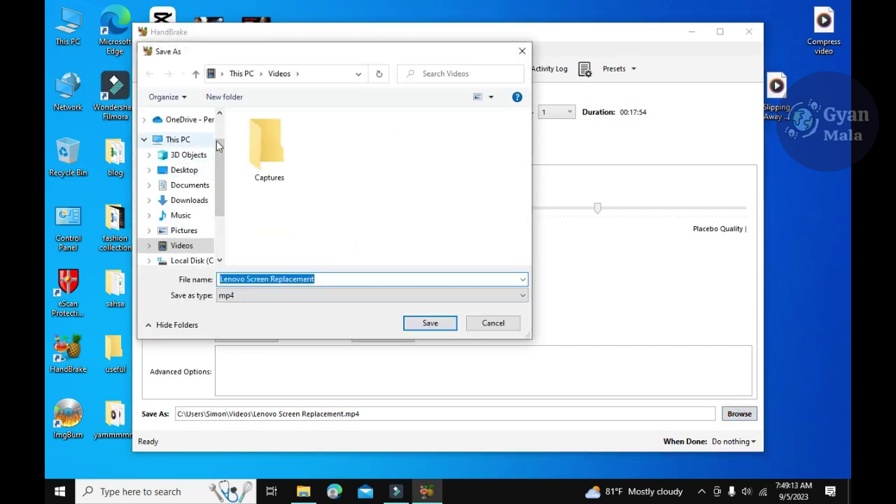
drag(220, 156, 220, 150)
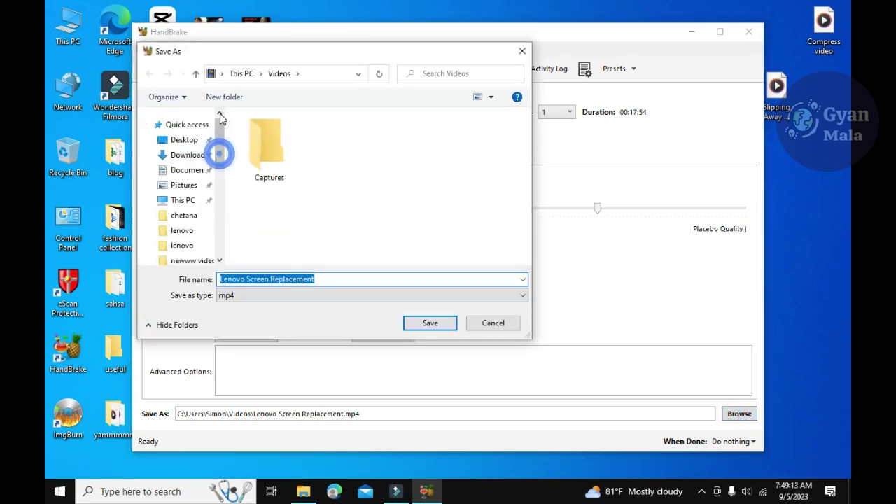
click(184, 142)
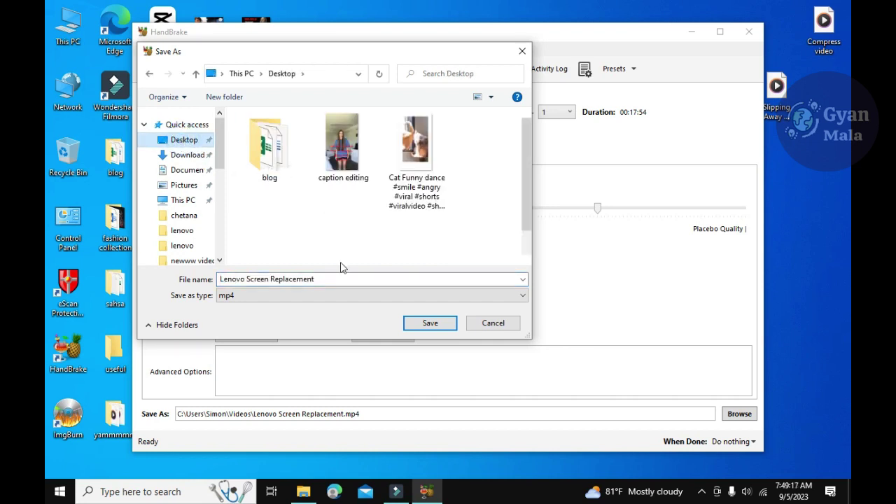
click(352, 279)
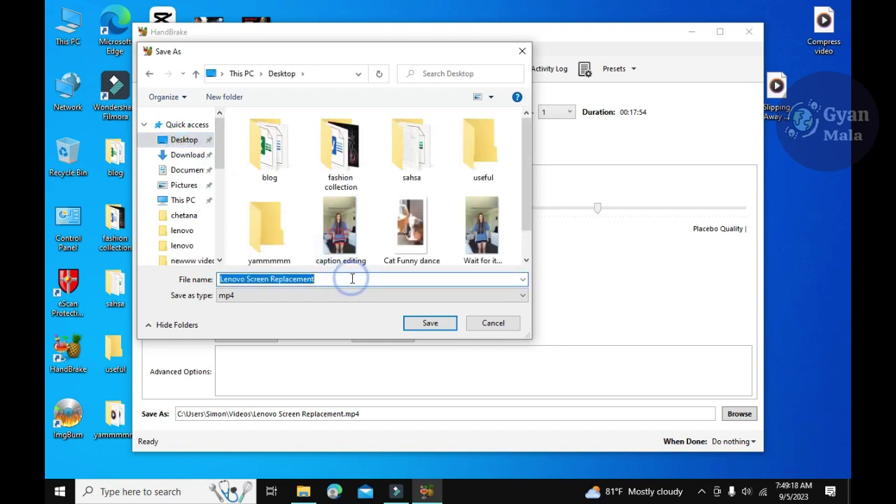
click(352, 279)
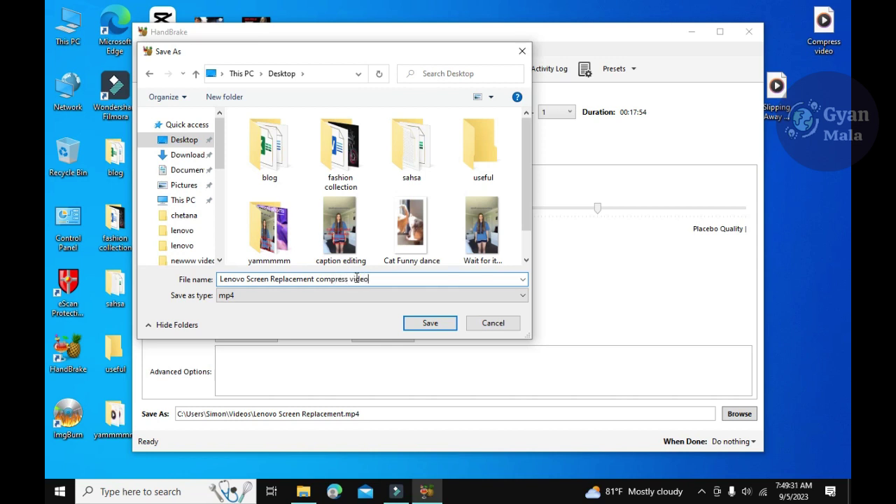
click(430, 323)
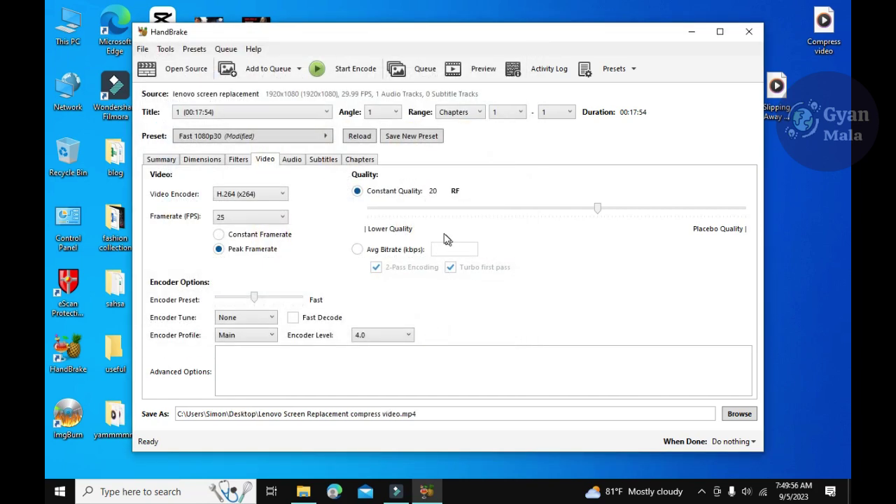
- Start encoding the video and minimize HandBrake once the queue has finished
click(342, 73)
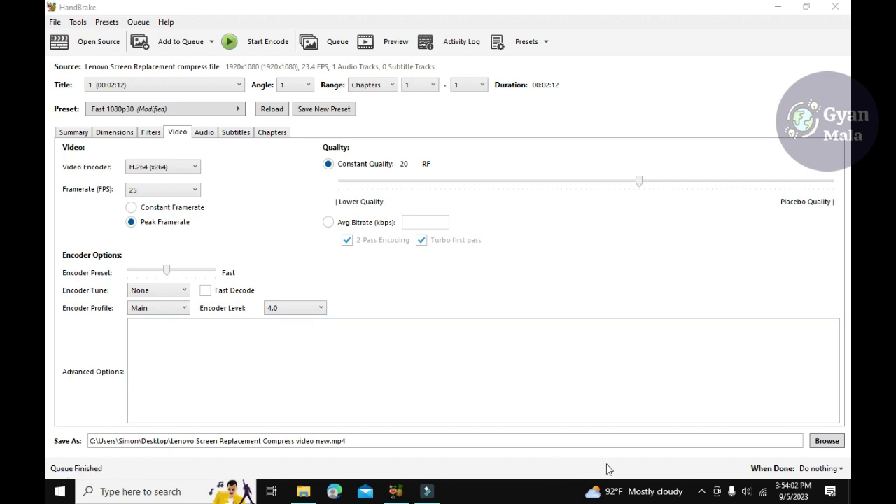
click(778, 8)
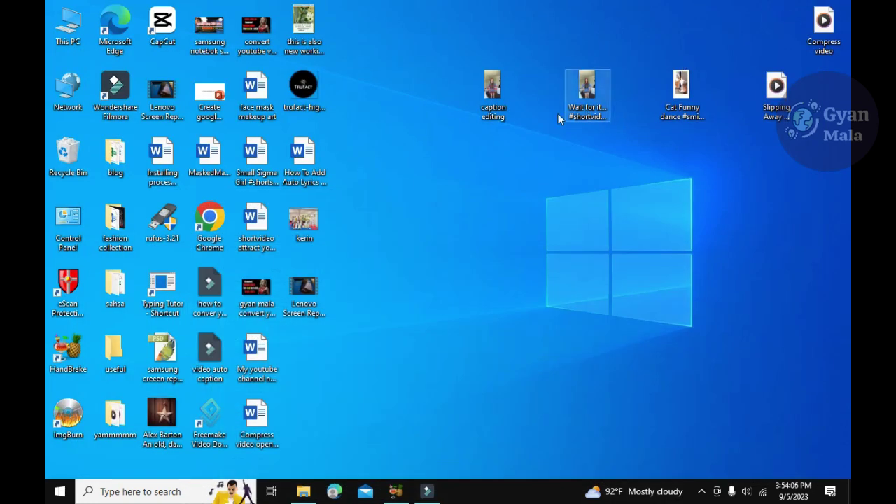
- Check the file size of "Lenovo Screen Replacement compress video" on the Desktop in its properties
click(164, 94)
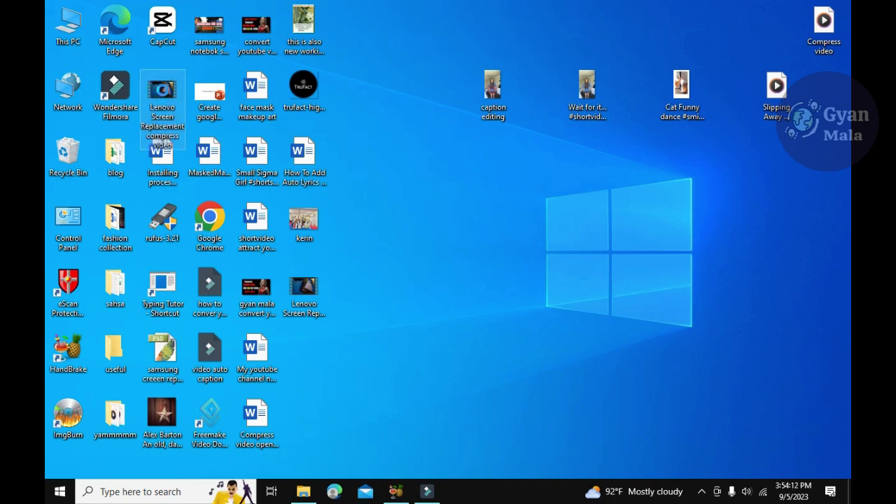
right_click(163, 90)
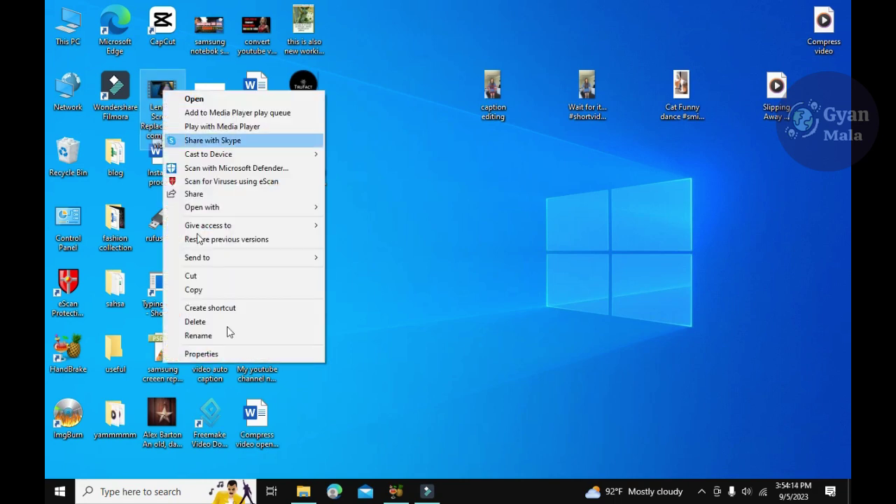
click(202, 354)
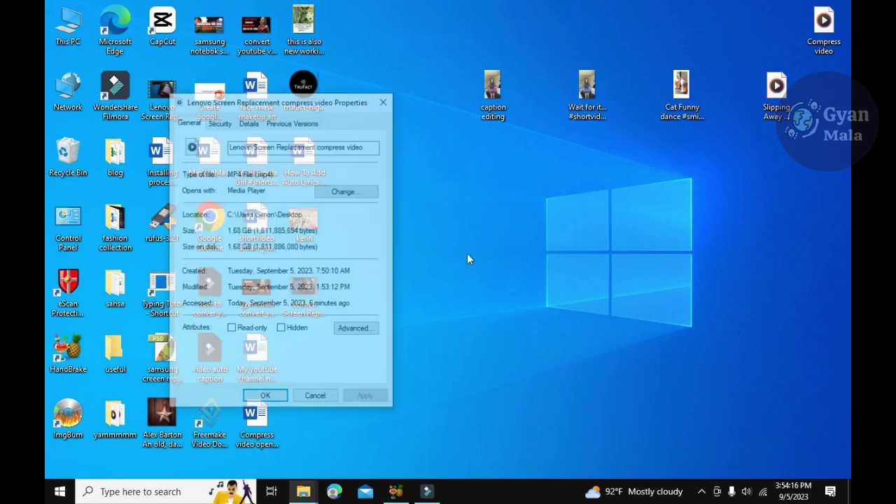
drag(298, 109, 526, 100)
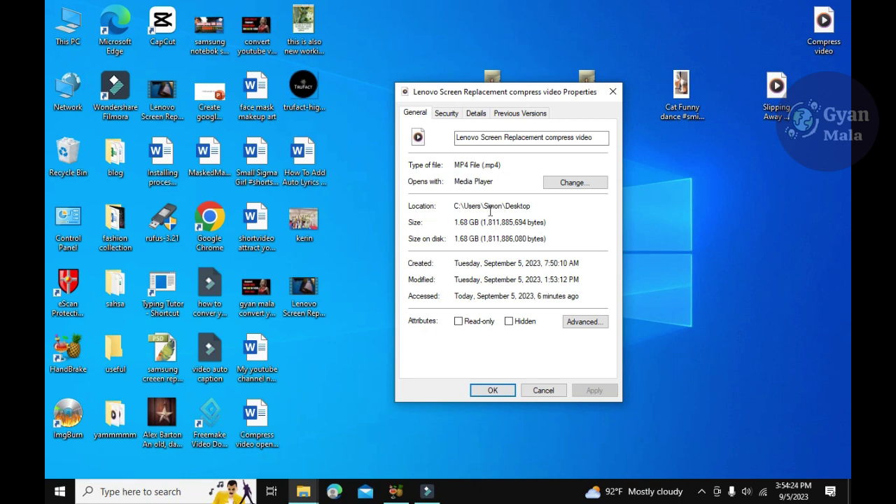
- Check the file size of the original "lenovo screen replacement" video in F:\youtube 2079\lenovo in its properties
click(63, 35)
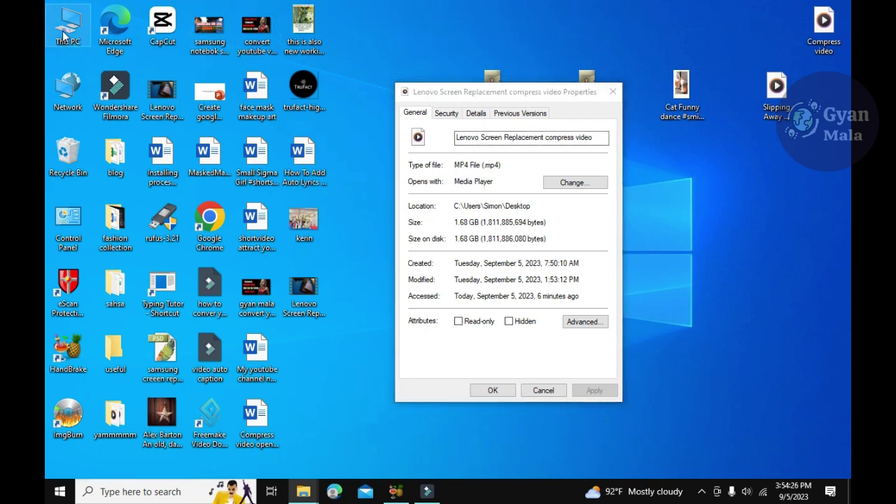
double_click(64, 35)
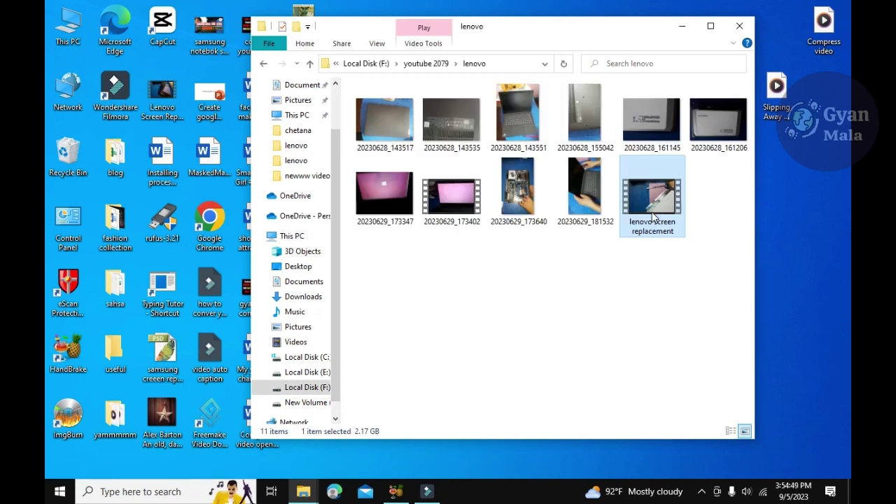
right_click(651, 211)
click(699, 457)
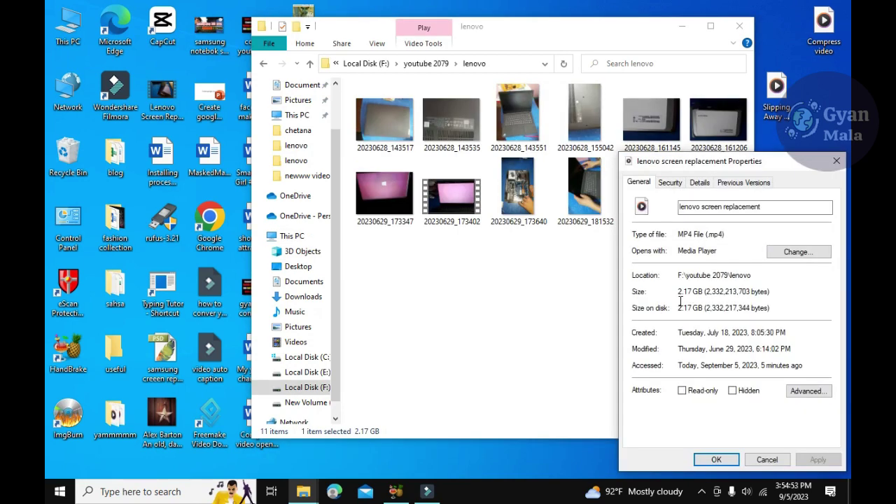
drag(729, 166, 723, 138)
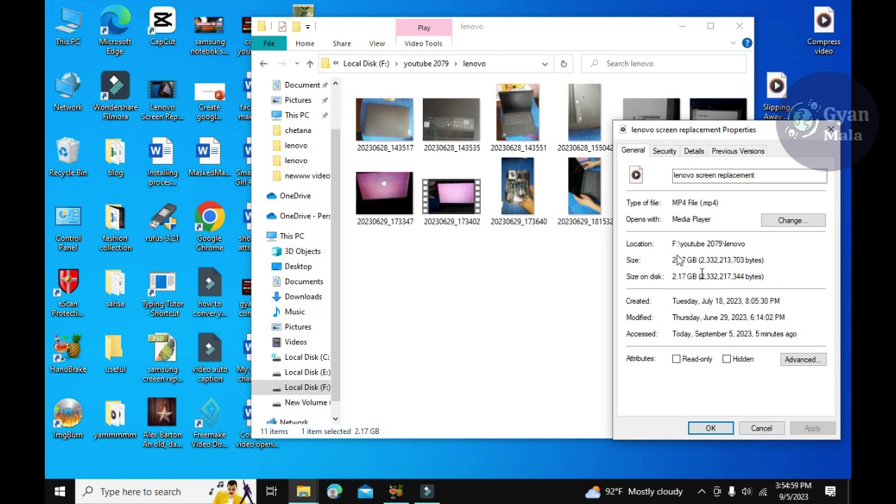
drag(711, 133, 737, 129)
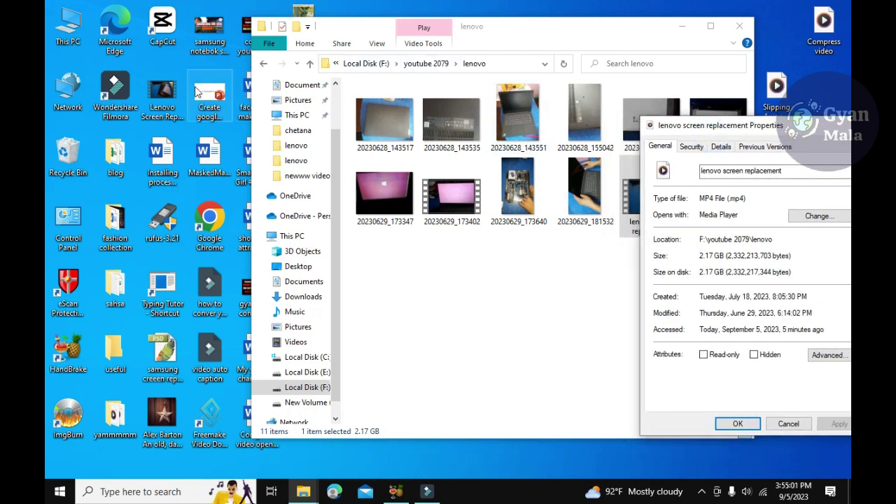
- Bring back the compressed video's properties and arrange them beside the original video's properties to compare the two file sizes
click(162, 94)
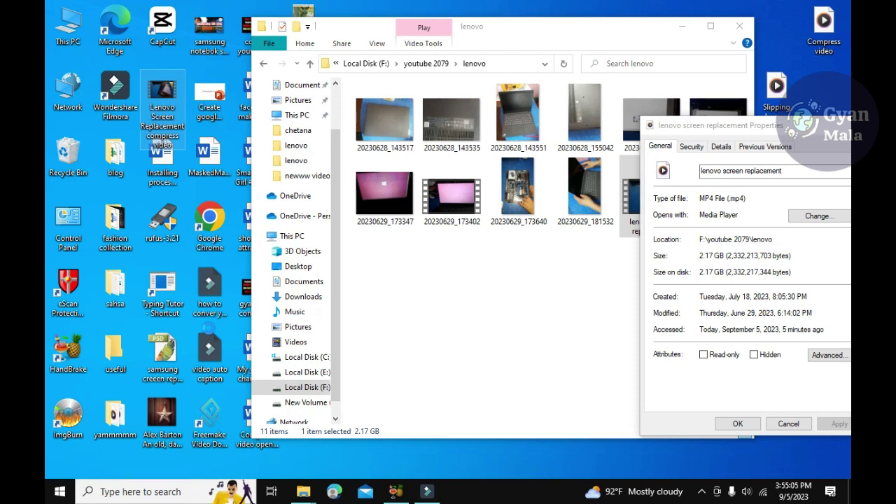
key(shift+F10)
click(208, 361)
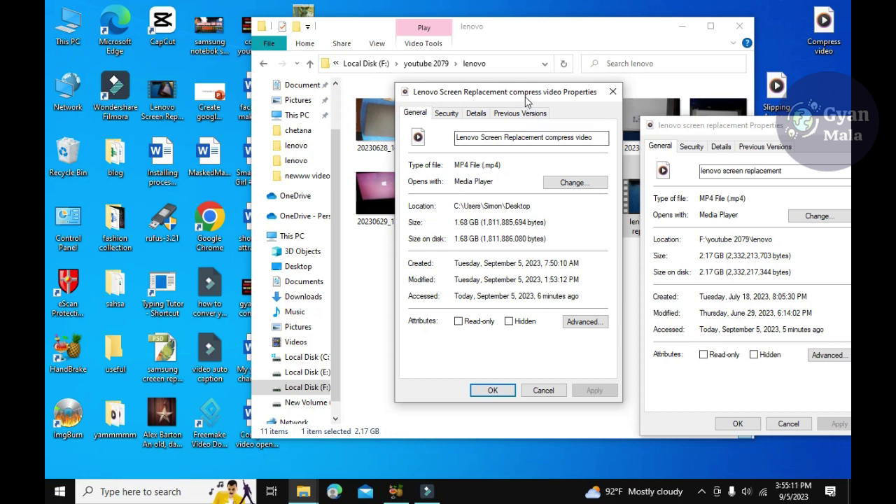
drag(526, 99, 460, 120)
drag(723, 127, 591, 116)
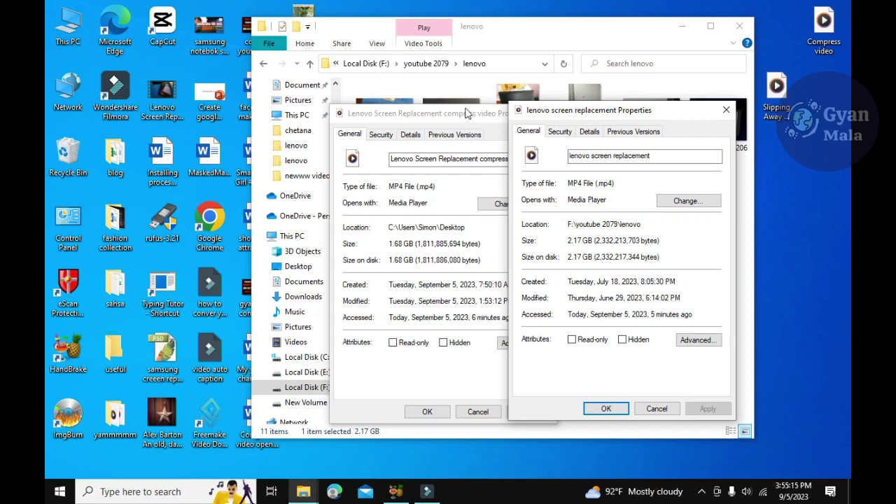
drag(464, 115, 418, 107)
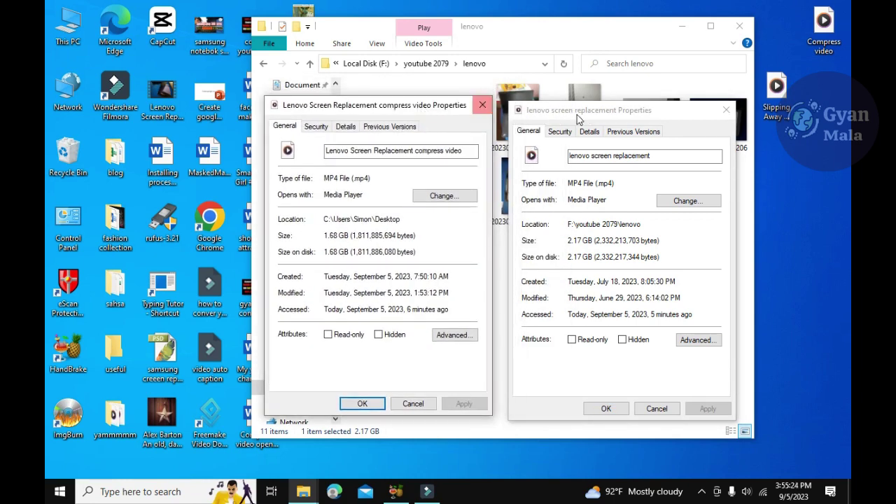
drag(581, 110, 578, 92)
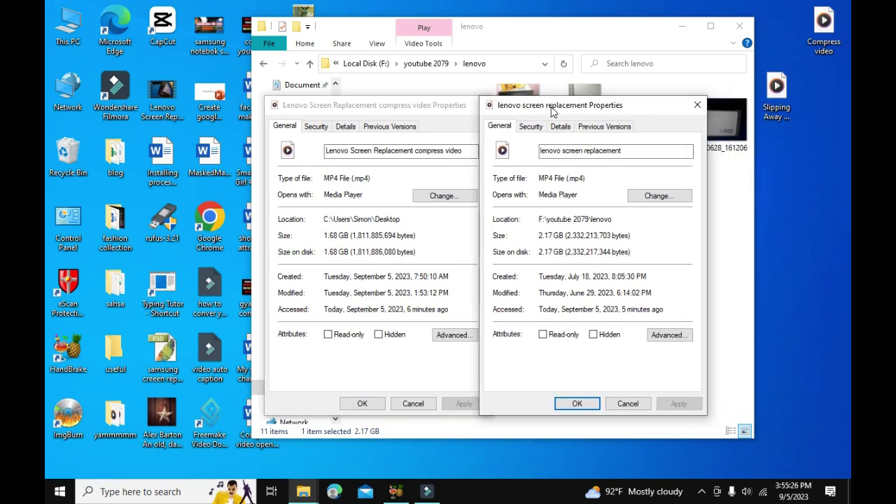
drag(551, 110, 530, 114)
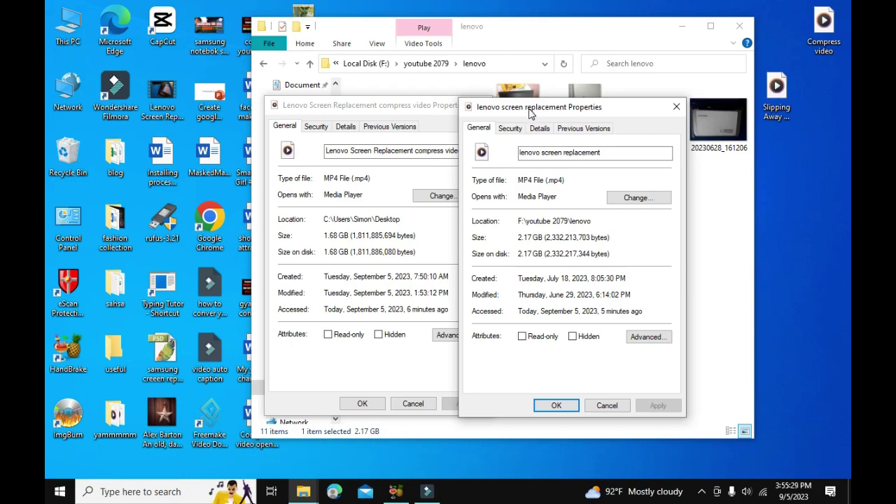